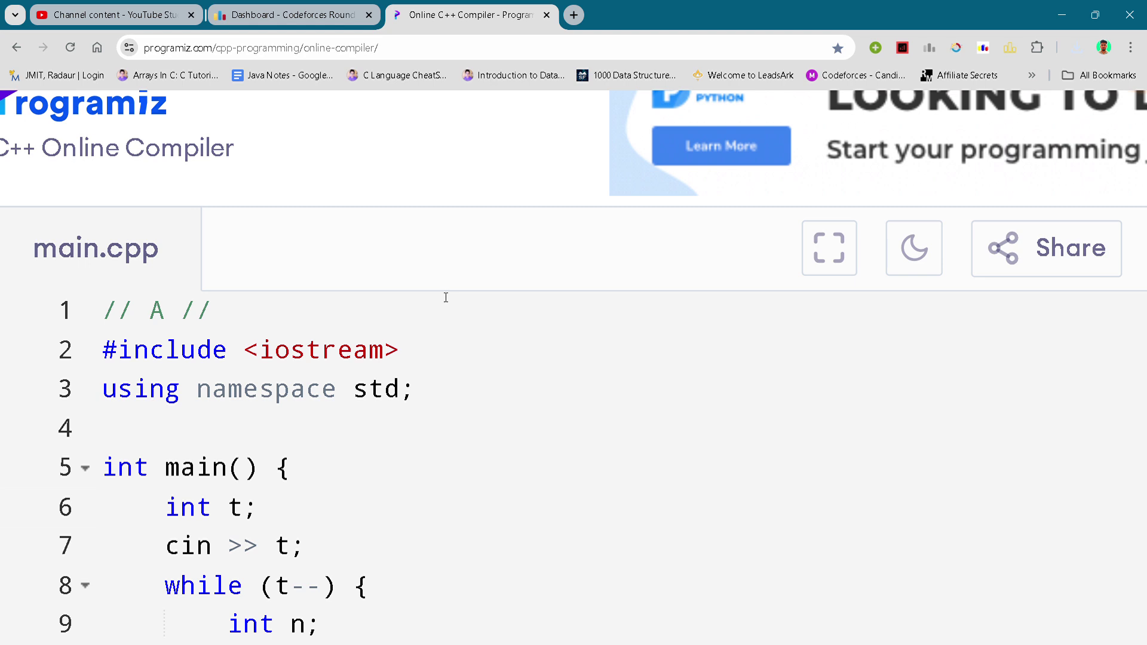
{"action": "left_click", "coordinate": [445, 297]}
{"action": "left_click", "coordinate": [395, 440]}
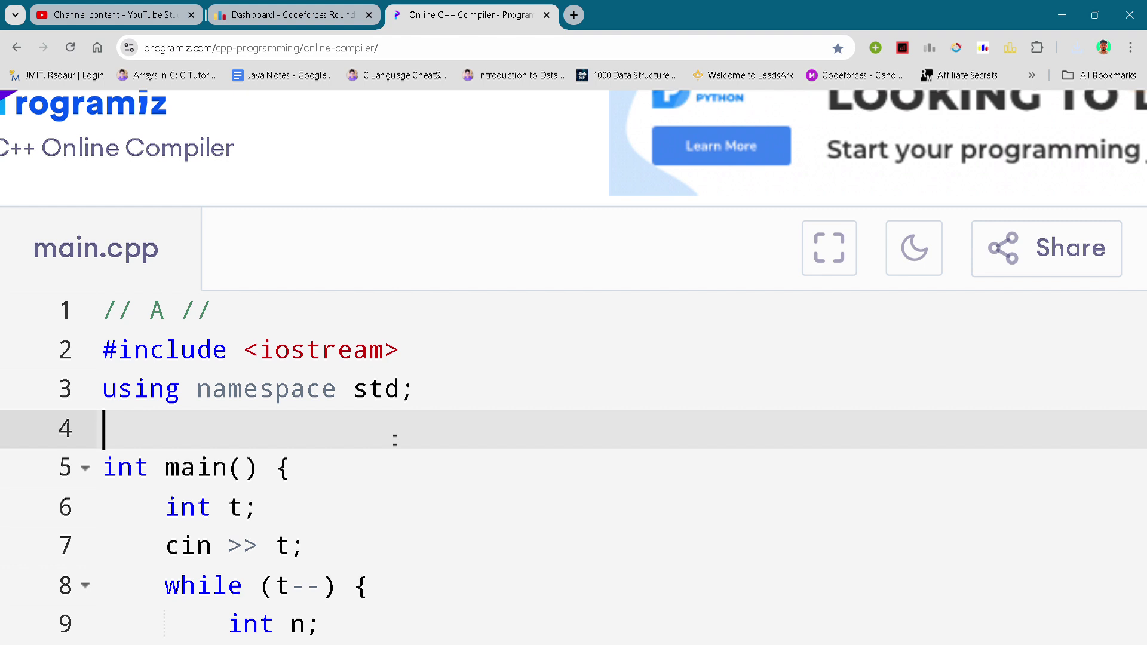
{"action": "scroll", "coordinate": [391, 293], "scroll_direction": "down", "scroll_amount": 1}
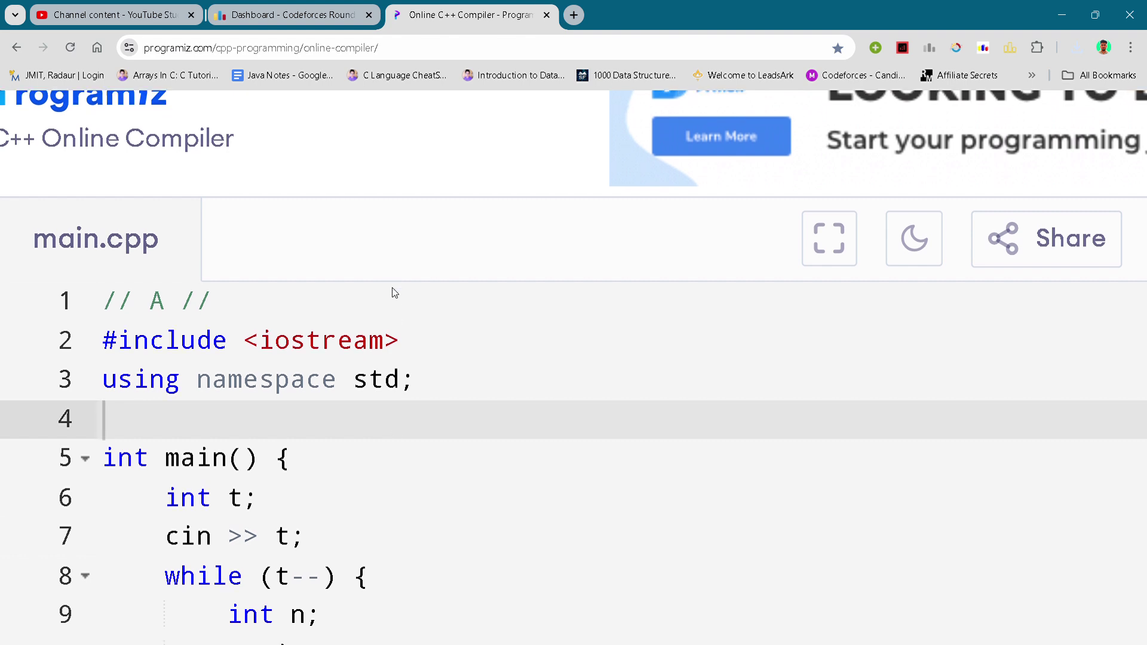
{"action": "scroll", "coordinate": [392, 292], "scroll_direction": "down", "scroll_amount": 1}
{"action": "scroll", "coordinate": [392, 292], "scroll_direction": "down", "scroll_amount": 1}
{"action": "scroll", "coordinate": [391, 292], "scroll_direction": "down", "scroll_amount": 1}
{"action": "left_click", "coordinate": [392, 289]}
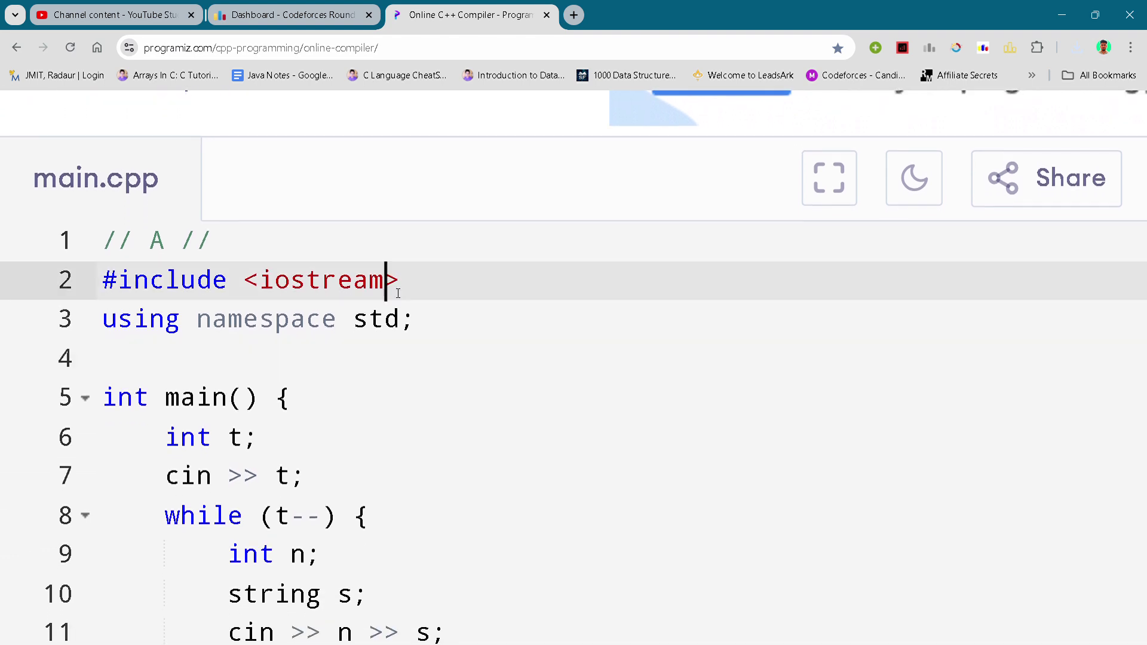
{"action": "left_click", "coordinate": [394, 408]}
{"action": "scroll", "coordinate": [394, 422], "scroll_direction": "down", "scroll_amount": 1}
{"action": "scroll", "coordinate": [394, 422], "scroll_direction": "down", "scroll_amount": 2}
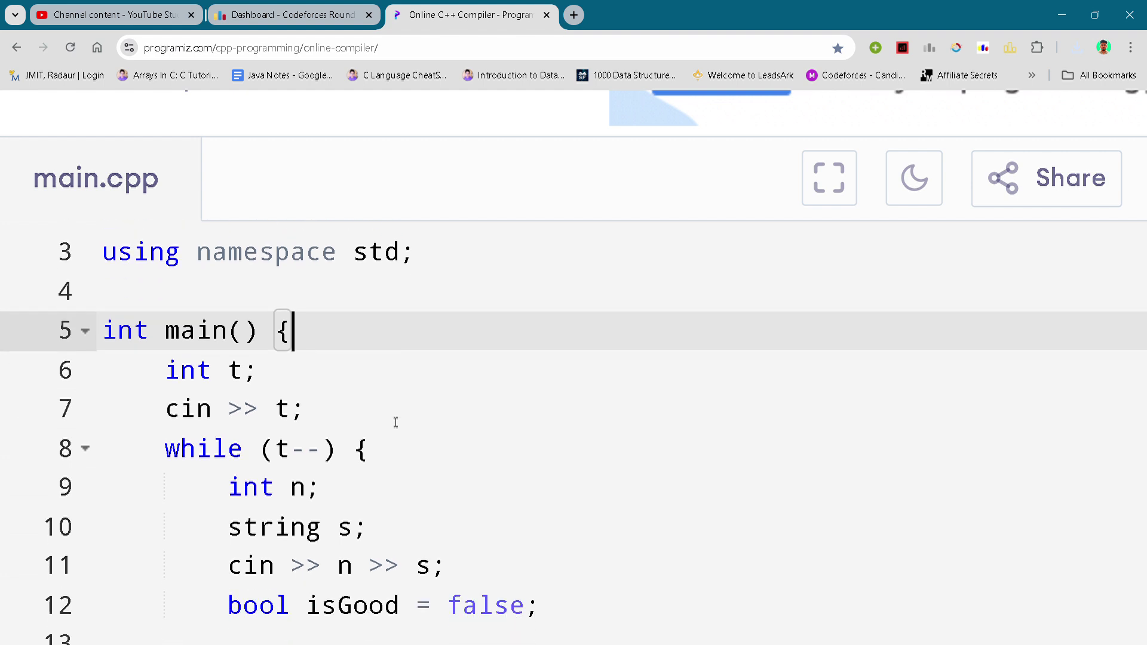
{"action": "left_click", "coordinate": [398, 418]}
{"action": "left_click", "coordinate": [420, 504]}
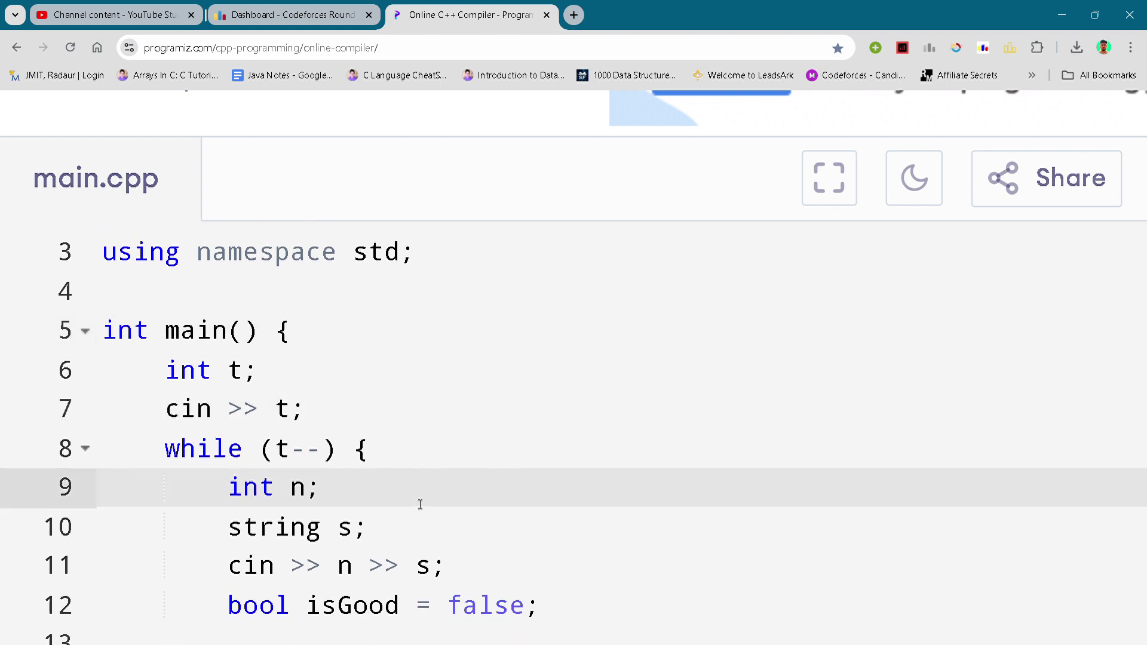
{"action": "scroll", "coordinate": [419, 505], "scroll_direction": "down", "scroll_amount": 3}
{"action": "left_click", "coordinate": [420, 505]}
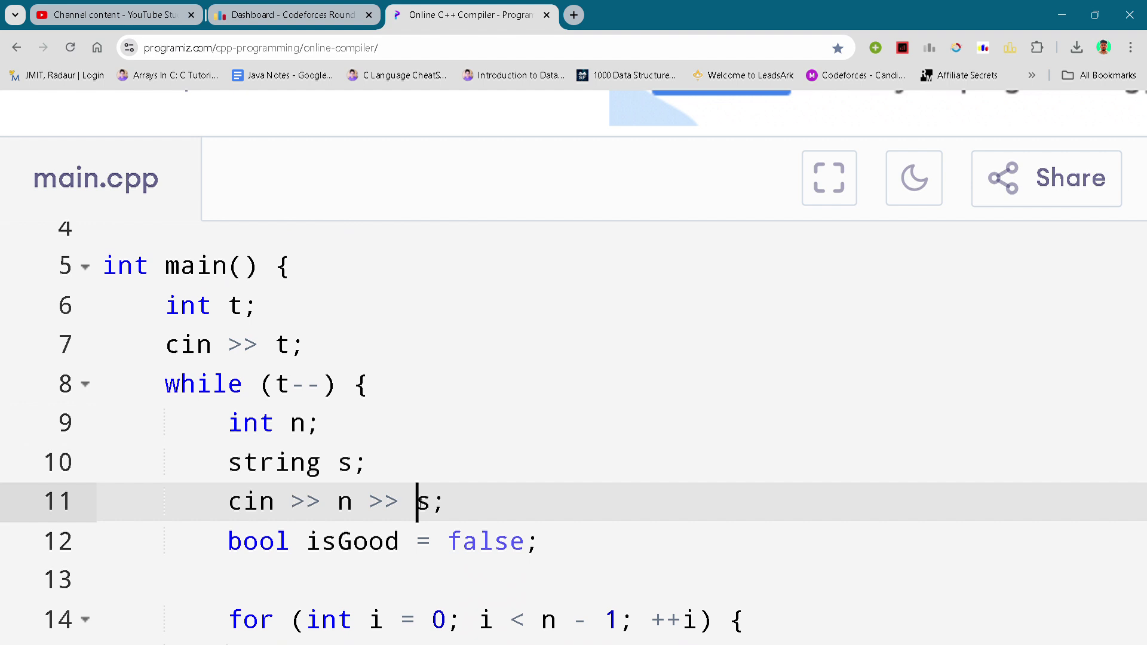
{"action": "scroll", "coordinate": [420, 505], "scroll_direction": "down", "scroll_amount": 3}
{"action": "left_click", "coordinate": [422, 484]}
{"action": "left_click", "coordinate": [372, 530]}
{"action": "scroll", "coordinate": [371, 531], "scroll_direction": "down", "scroll_amount": 3}
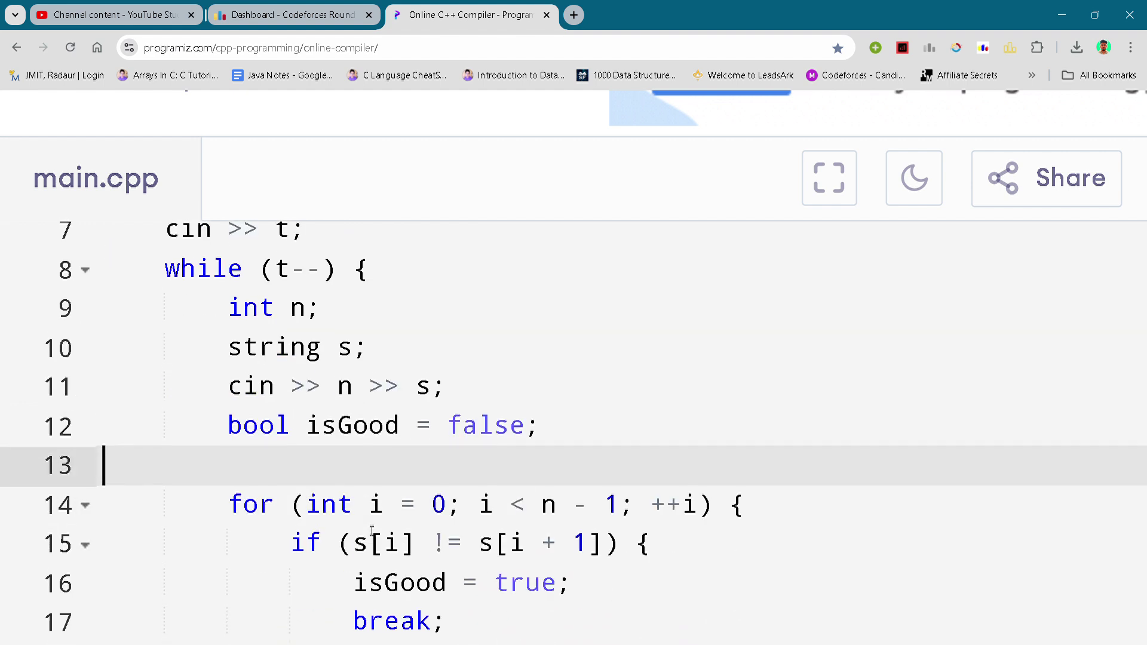
{"action": "left_click", "coordinate": [372, 530]}
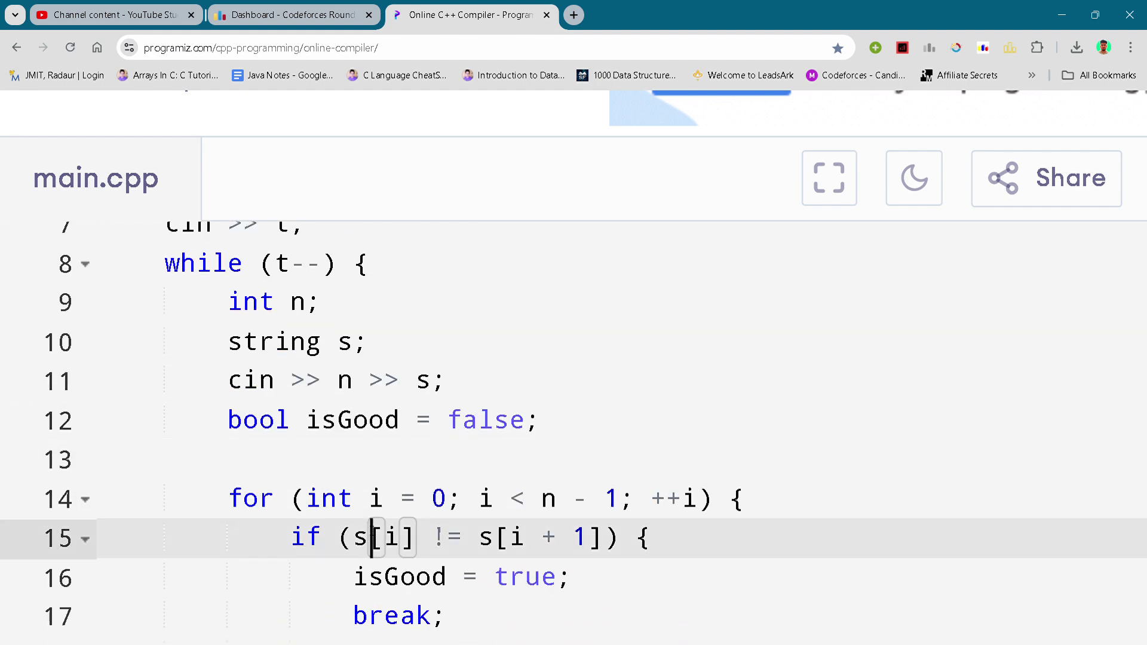
{"action": "left_click", "coordinate": [265, 538]}
{"action": "scroll", "coordinate": [264, 537], "scroll_direction": "down", "scroll_amount": 2}
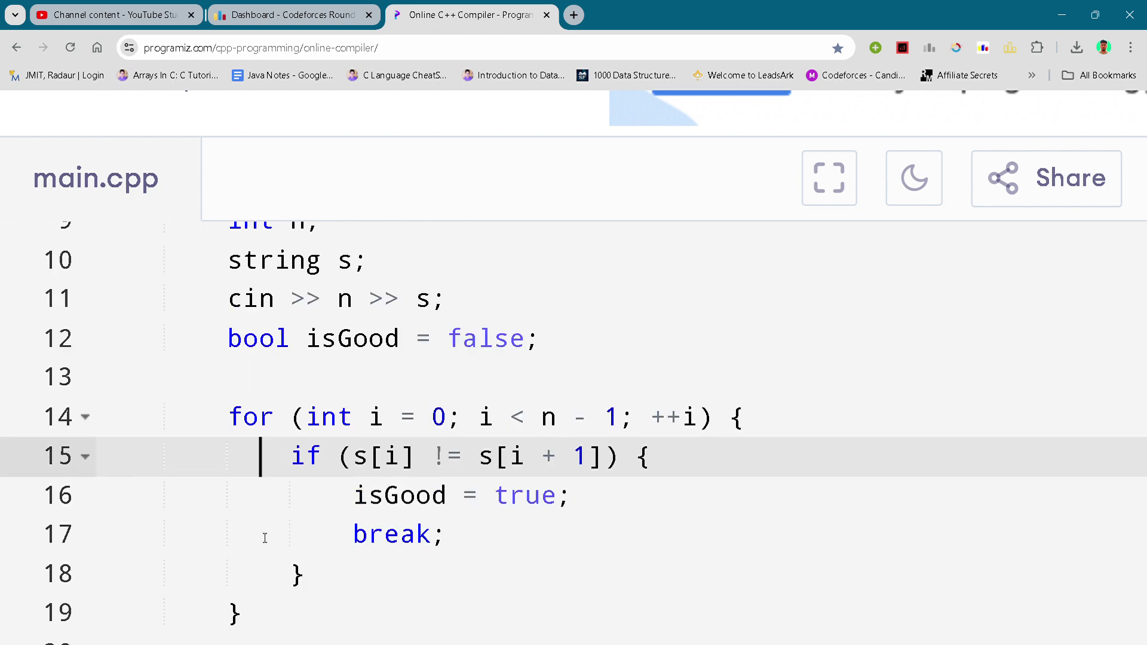
{"action": "left_click", "coordinate": [265, 538]}
{"action": "scroll", "coordinate": [264, 538], "scroll_direction": "down", "scroll_amount": 2}
{"action": "left_click", "coordinate": [265, 538]}
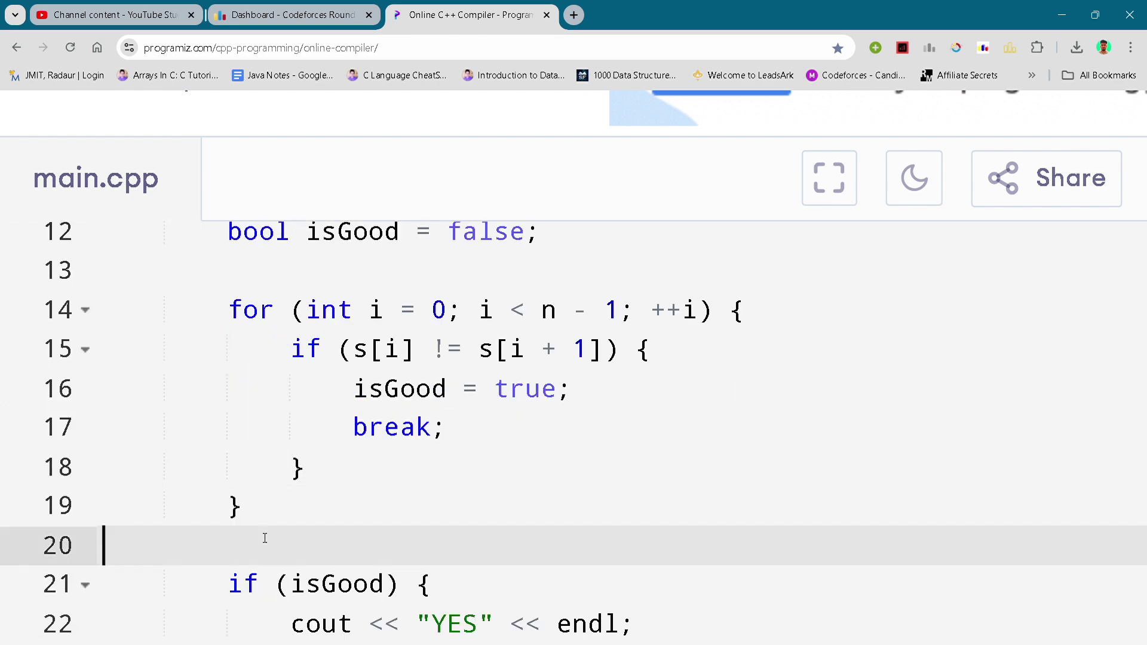
{"action": "scroll", "coordinate": [265, 538], "scroll_direction": "down", "scroll_amount": 1}
{"action": "scroll", "coordinate": [265, 538], "scroll_direction": "down", "scroll_amount": 1}
{"action": "left_click", "coordinate": [264, 537]}
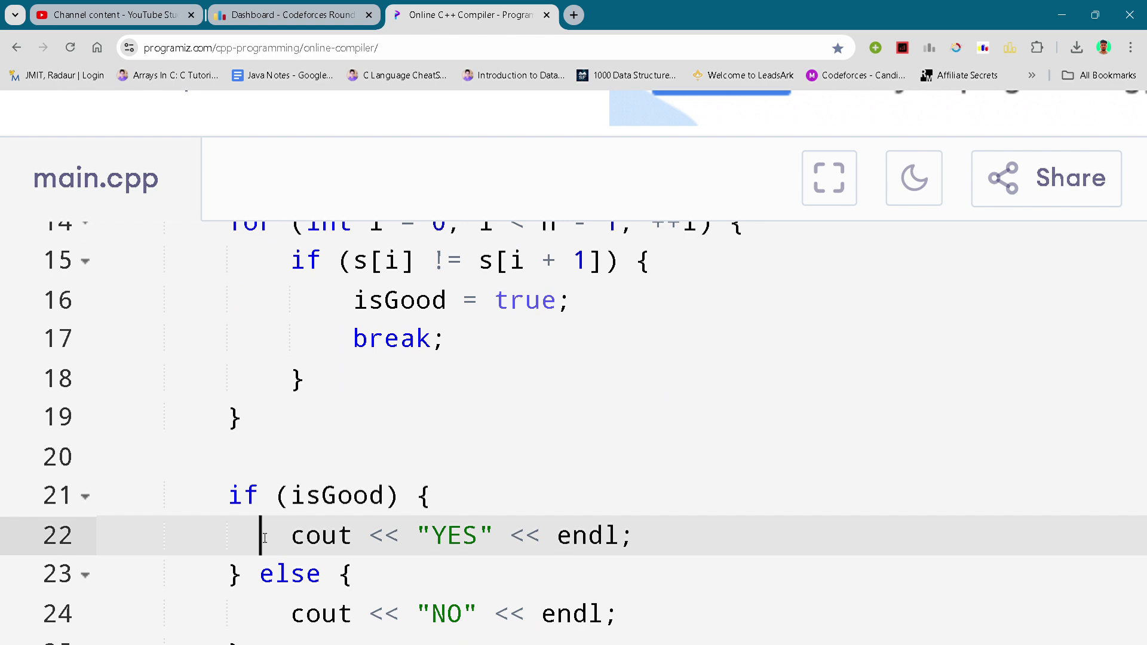
{"action": "scroll", "coordinate": [265, 537], "scroll_direction": "down", "scroll_amount": 1}
{"action": "left_click", "coordinate": [265, 538]}
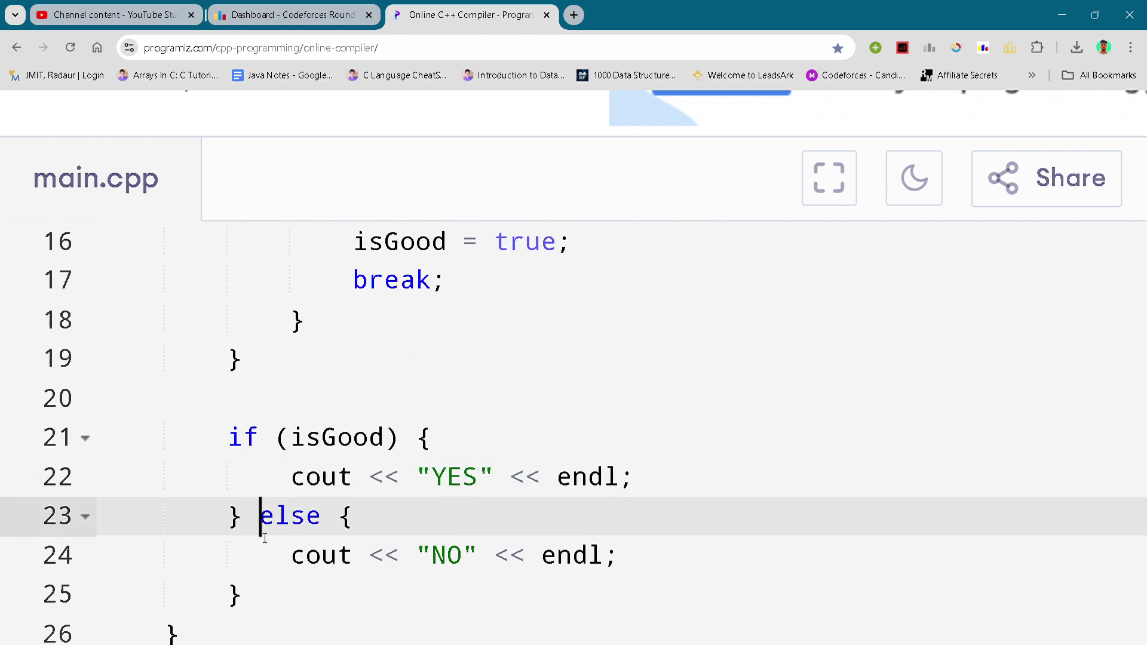
{"action": "scroll", "coordinate": [264, 538], "scroll_direction": "down", "scroll_amount": 1}
{"action": "left_click", "coordinate": [265, 538]}
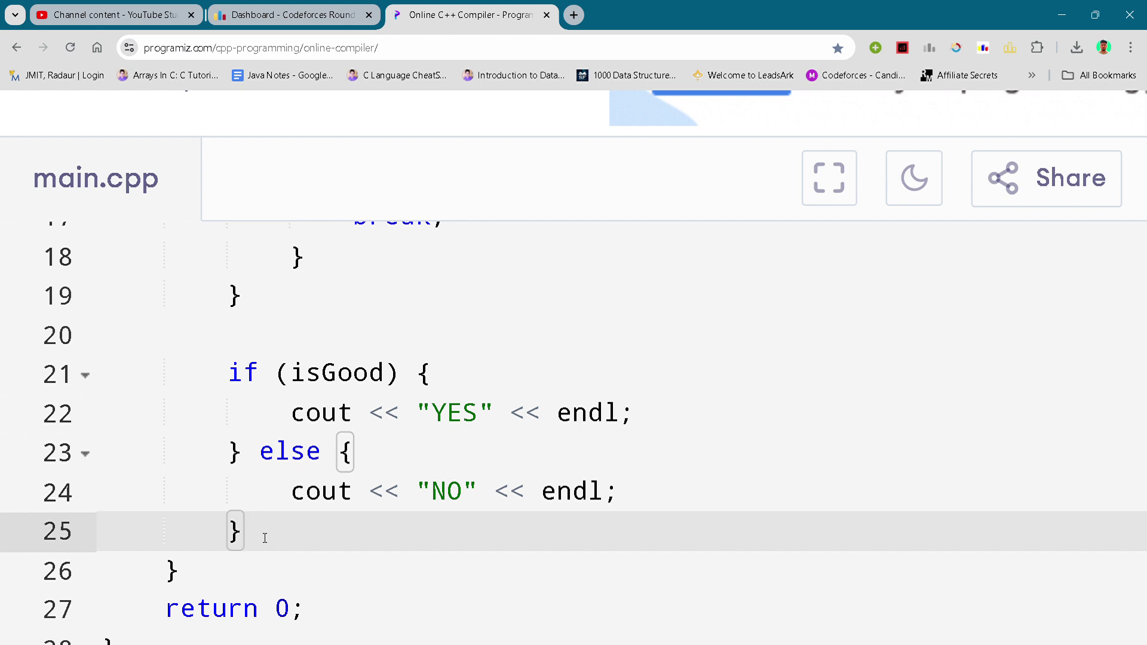
{"action": "scroll", "coordinate": [265, 538], "scroll_direction": "down", "scroll_amount": 1}
{"action": "left_click", "coordinate": [264, 538]}
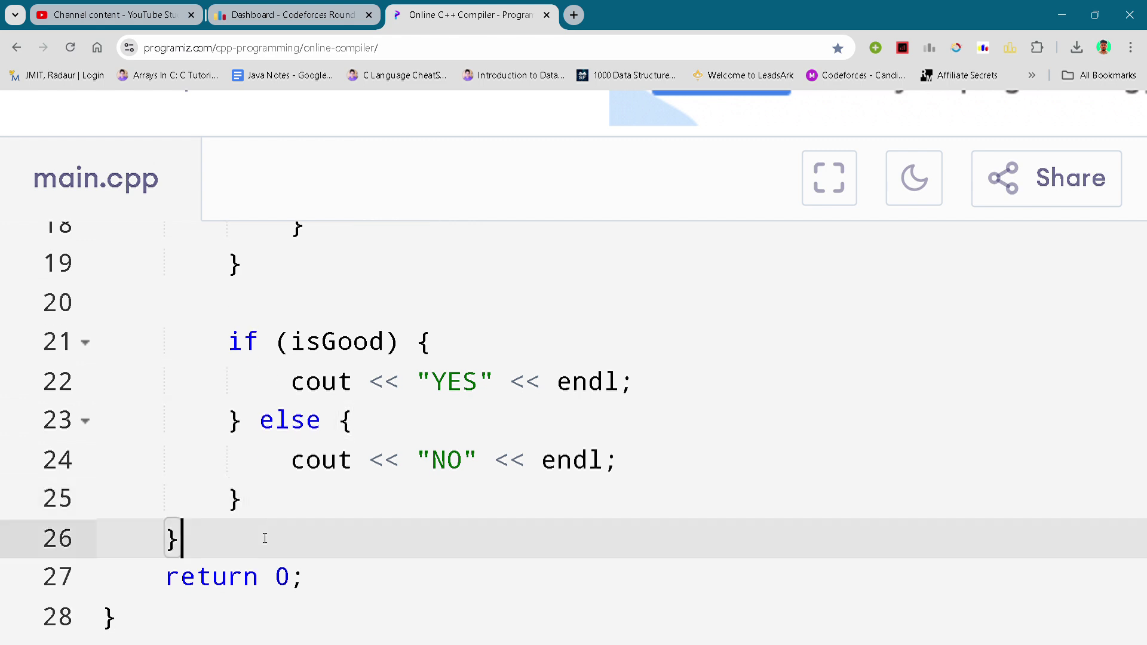
{"action": "scroll", "coordinate": [264, 538], "scroll_direction": "down", "scroll_amount": 1}
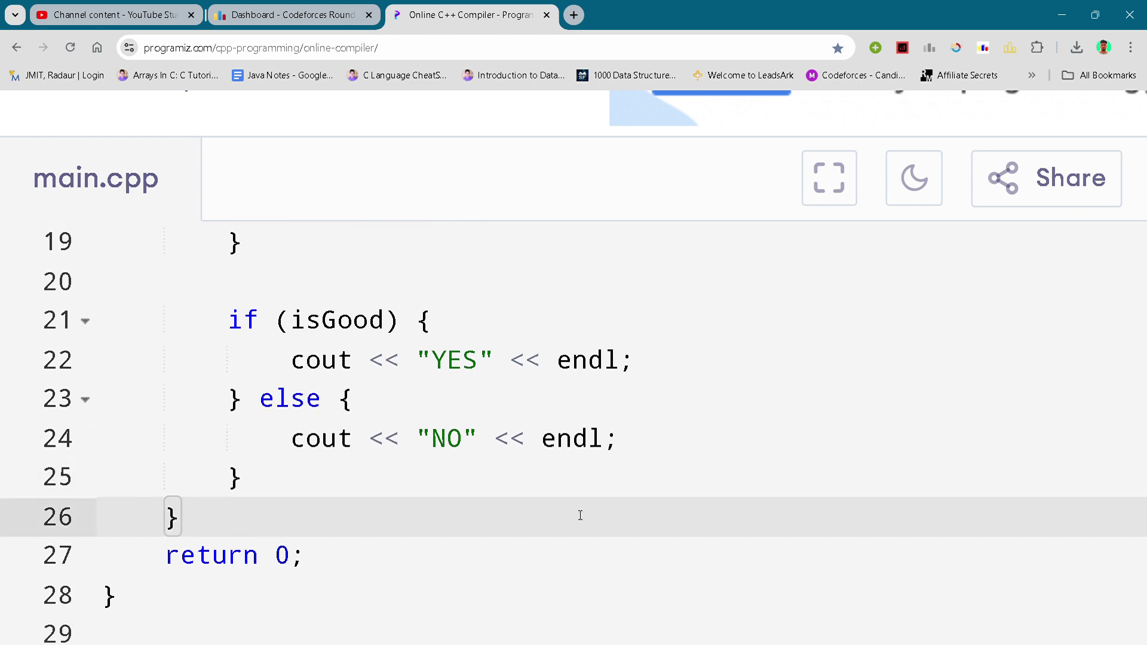